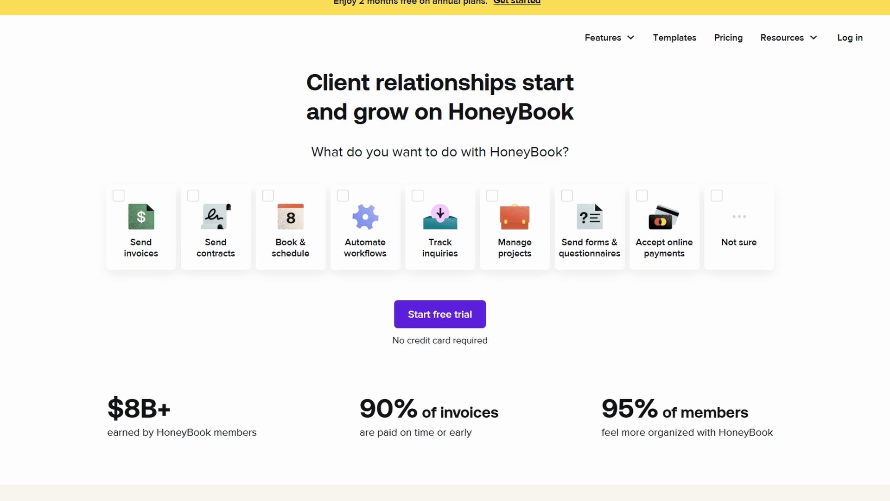
# Browse the HoneyBook homepage and start the free-trial signup, ending on the Pipeline dashboard
pyautogui.scroll(-9, 783, 88)
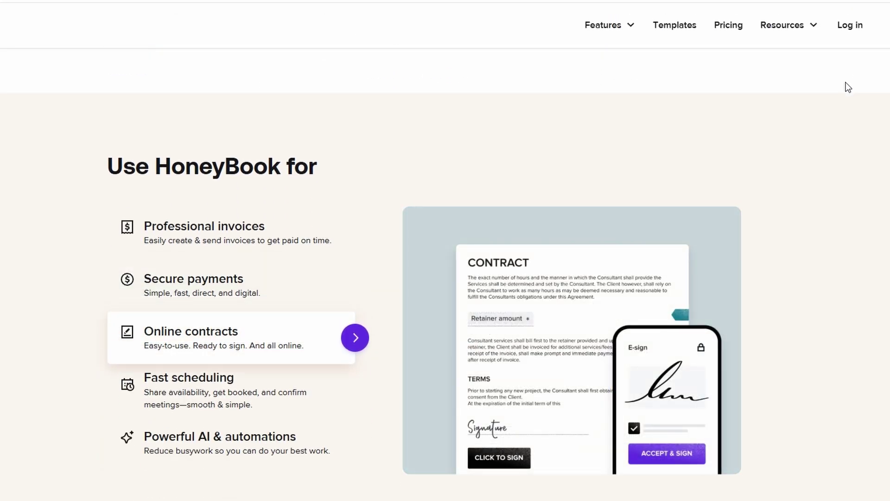
pyautogui.scroll(-12, 846, 82)
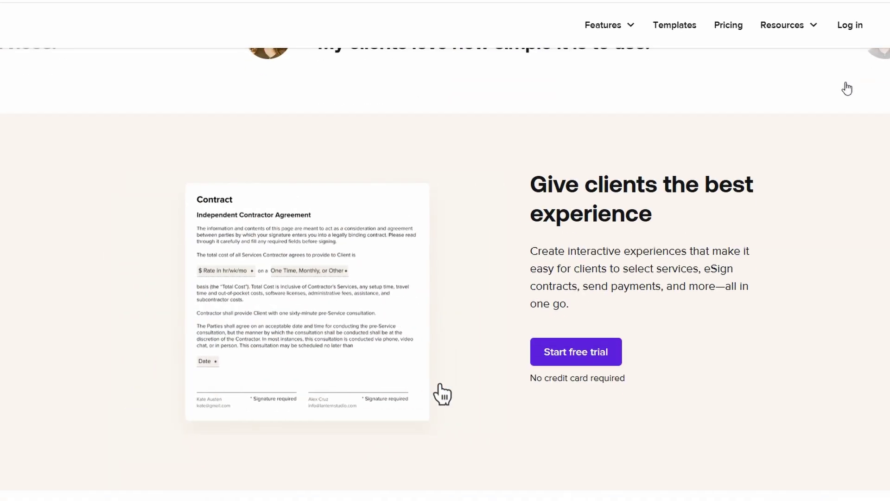
pyautogui.scroll(-10, 847, 88)
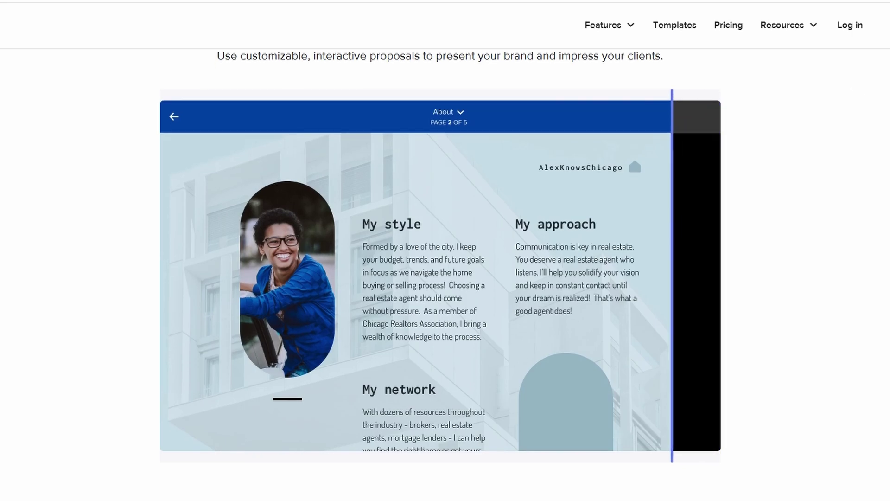
pyautogui.scroll(-9, 445, 278)
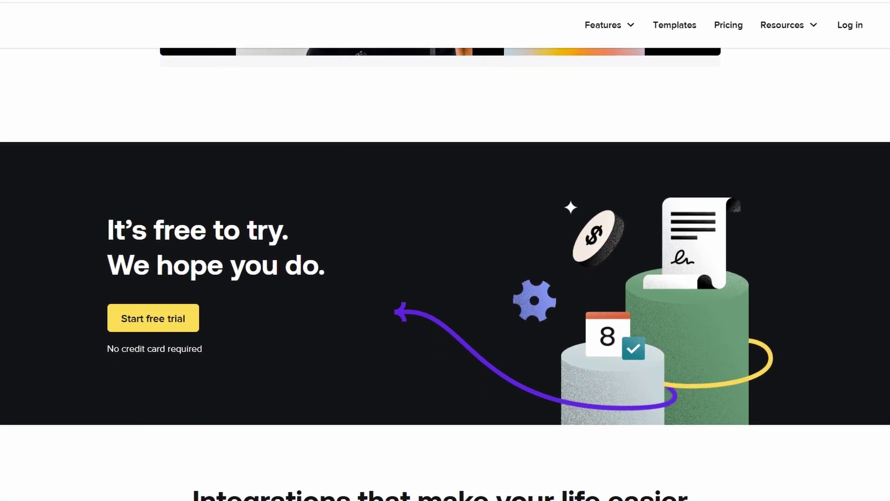
pyautogui.scroll(-7, 445, 279)
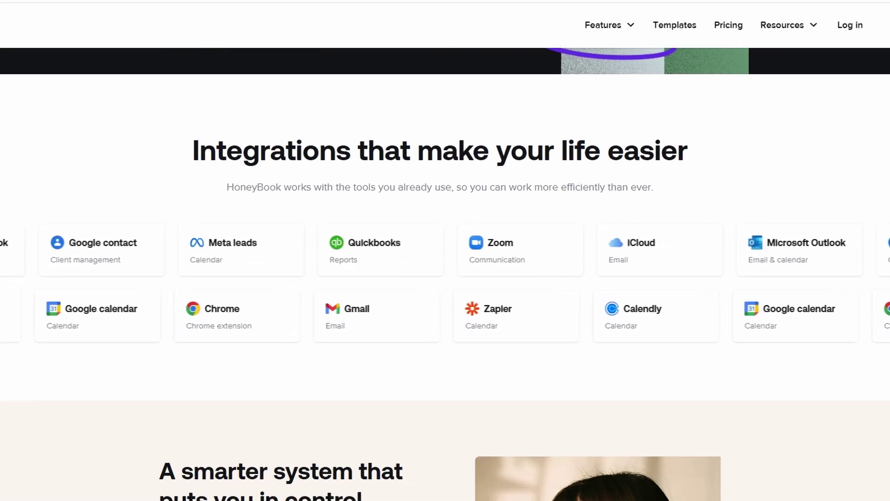
pyautogui.scroll(-3, 445, 278)
pyautogui.scroll(-5, 445, 278)
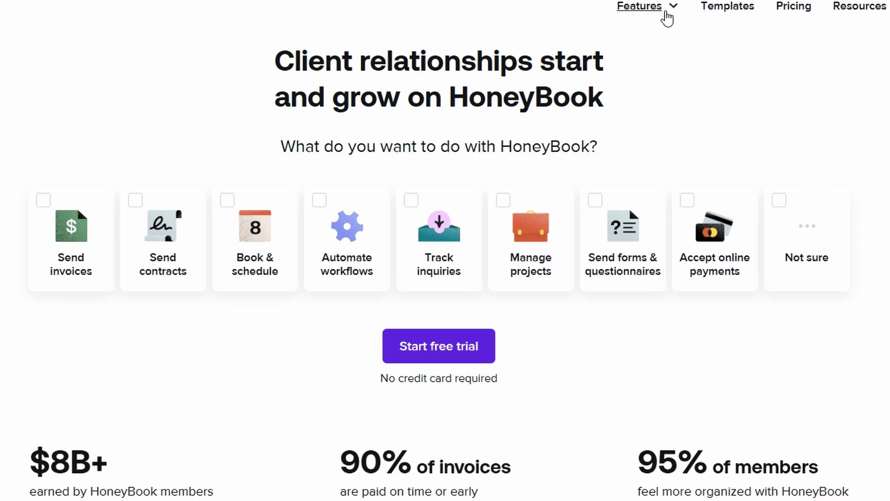
pyautogui.moveTo(666, 18)
pyautogui.click(416, 351)
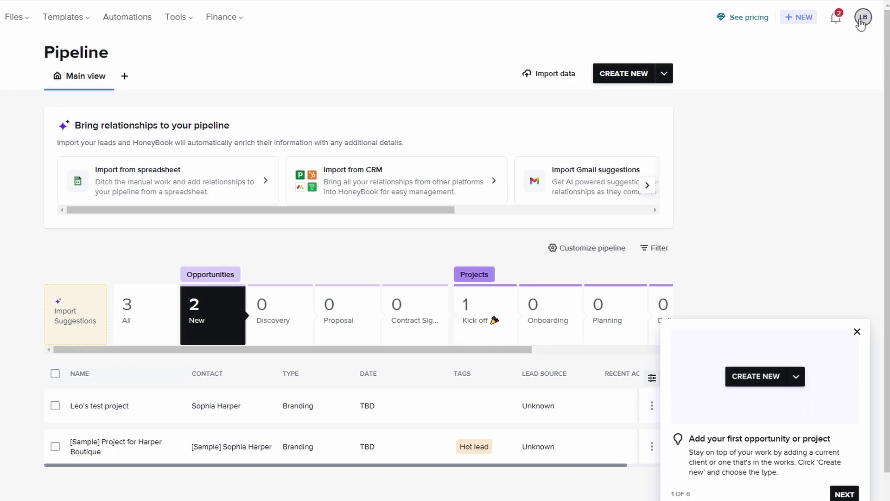
# Open Company settings from the LB avatar menu and review the Company Brand business details
pyautogui.click(863, 19)
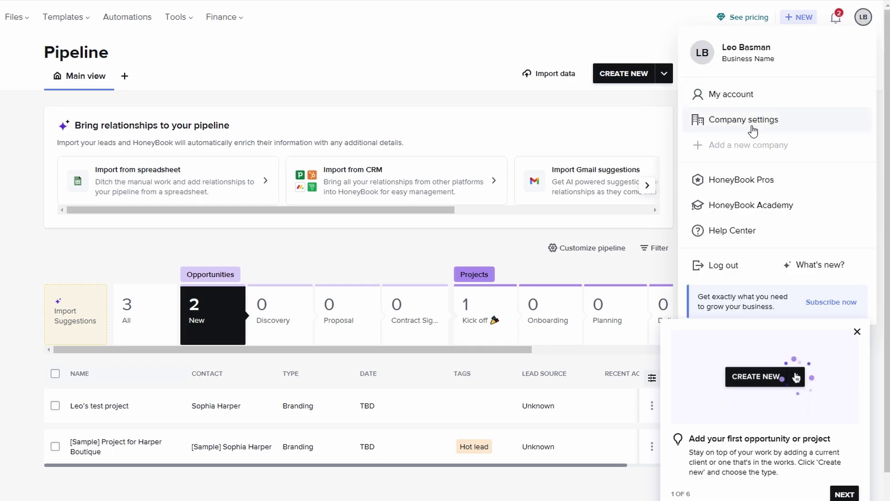
pyautogui.click(722, 117)
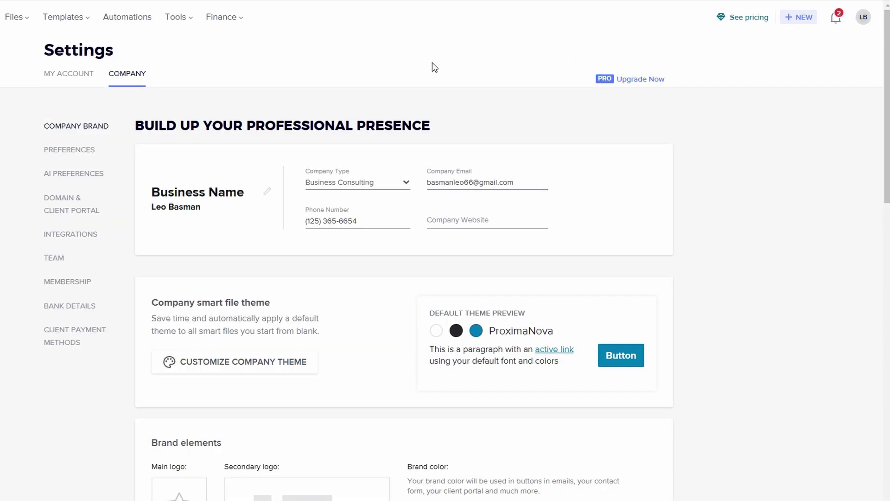
pyautogui.scroll(-15, 433, 62)
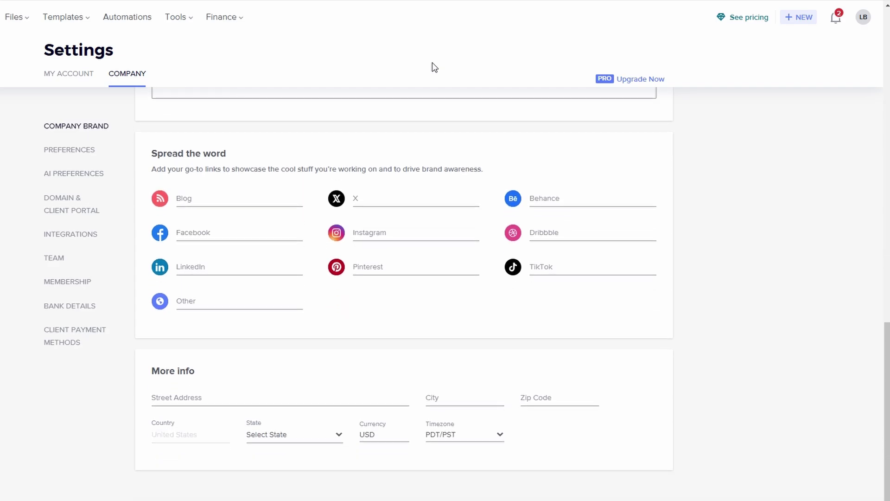
pyautogui.scroll(15, 432, 63)
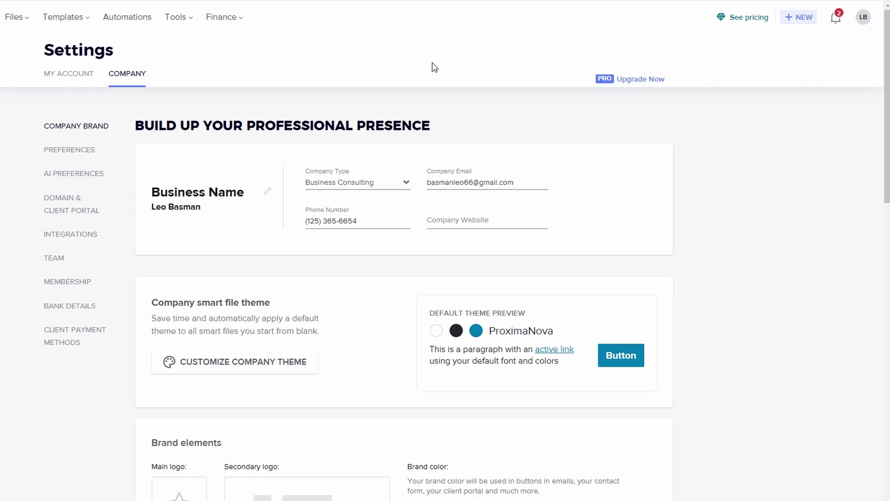
pyautogui.scroll(-6, 482, 121)
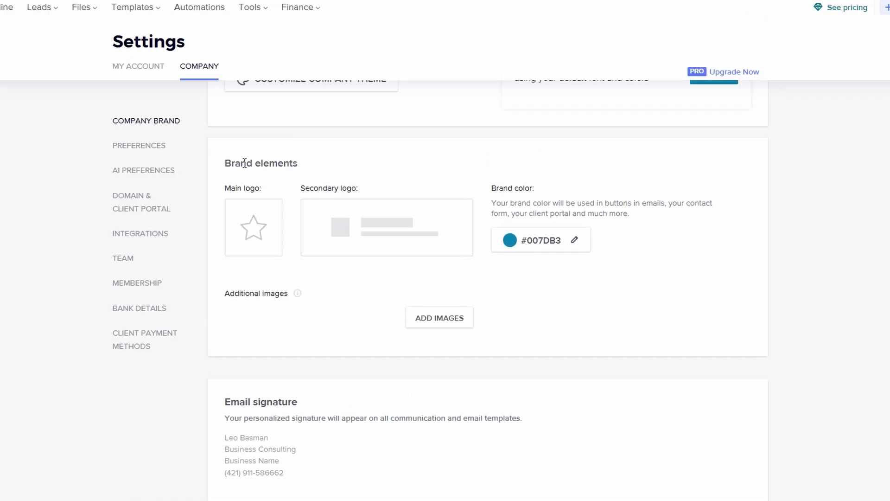
pyautogui.tripleClick(245, 162)
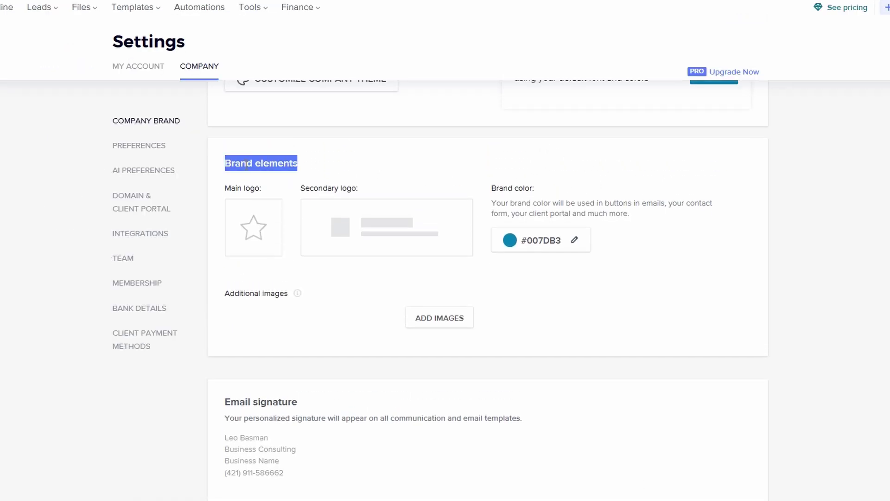
pyautogui.click(323, 170)
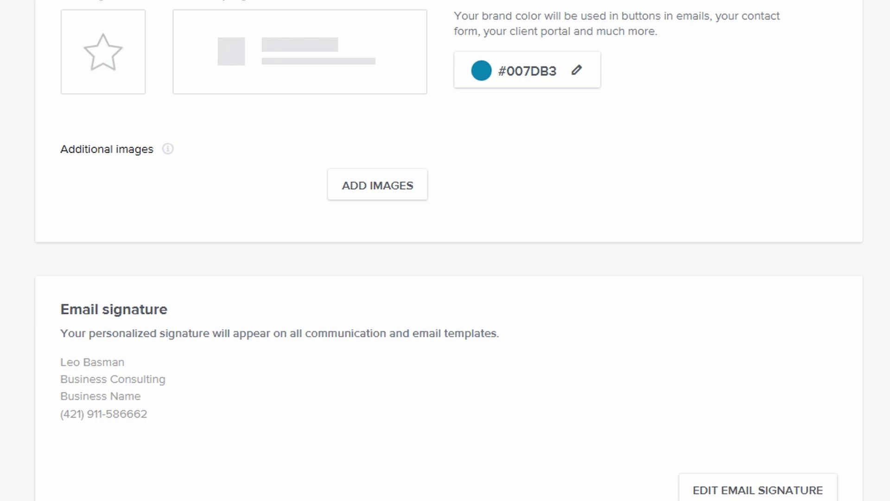
pyautogui.scroll(7, 434, 68)
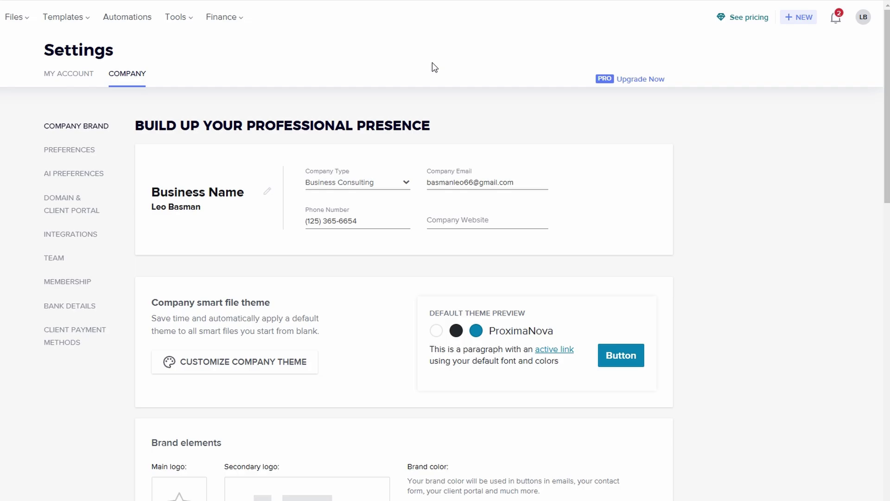
# Switch to Preferences and look over the reminder options, then return up to Data management
pyautogui.click(74, 149)
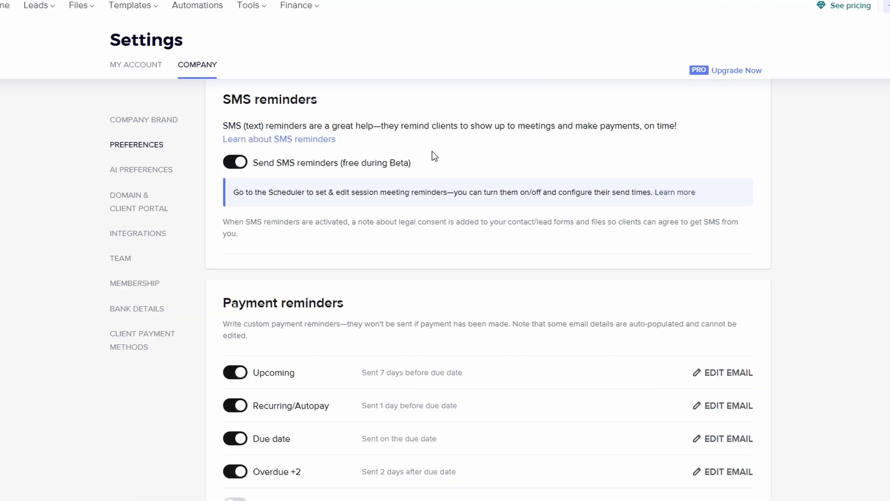
pyautogui.scroll(-8, 432, 151)
pyautogui.scroll(8, 432, 151)
pyautogui.scroll(15, 433, 152)
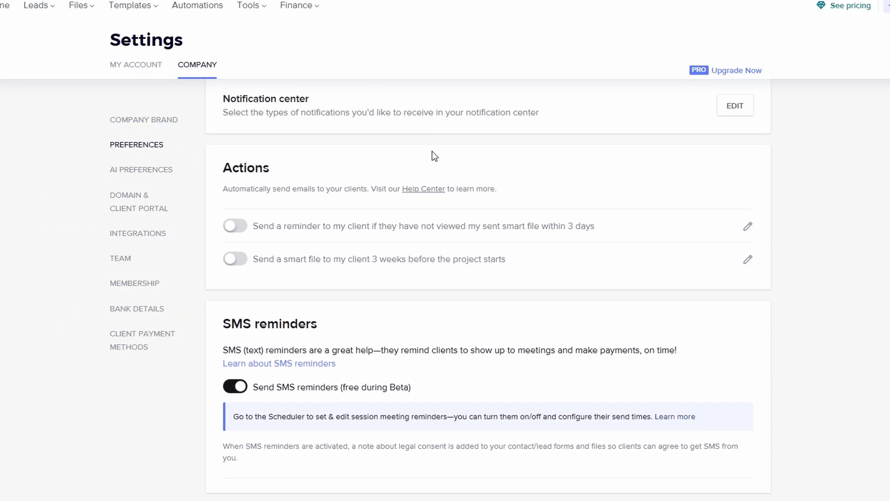
pyautogui.scroll(1, 432, 151)
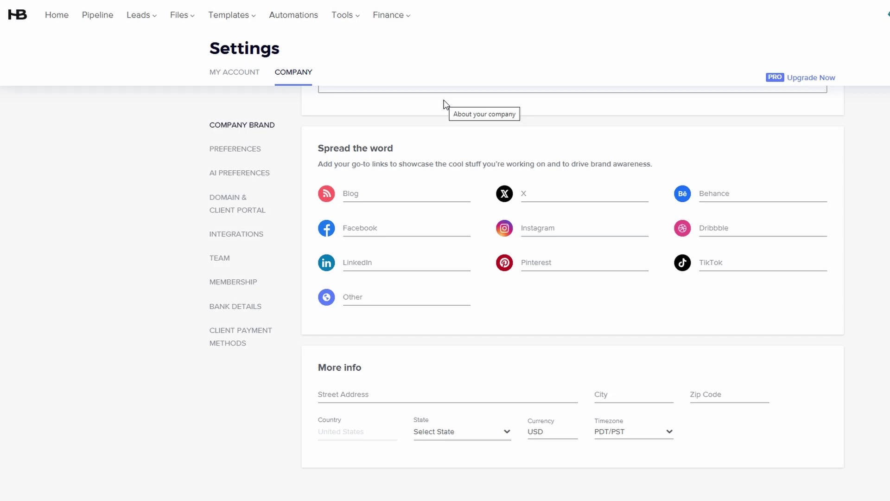
# Return to Brand elements with the #007DB3 brand color and bring up the Templates menu
pyautogui.scroll(15, 444, 99)
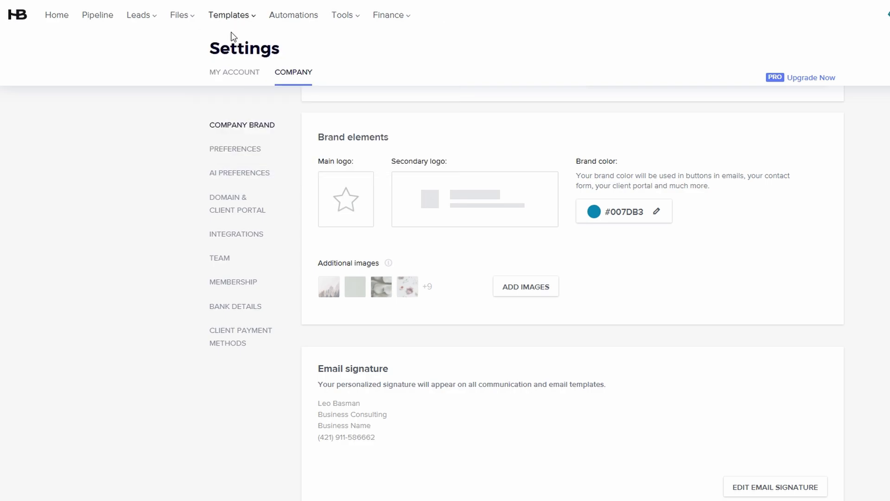
pyautogui.moveTo(223, 18)
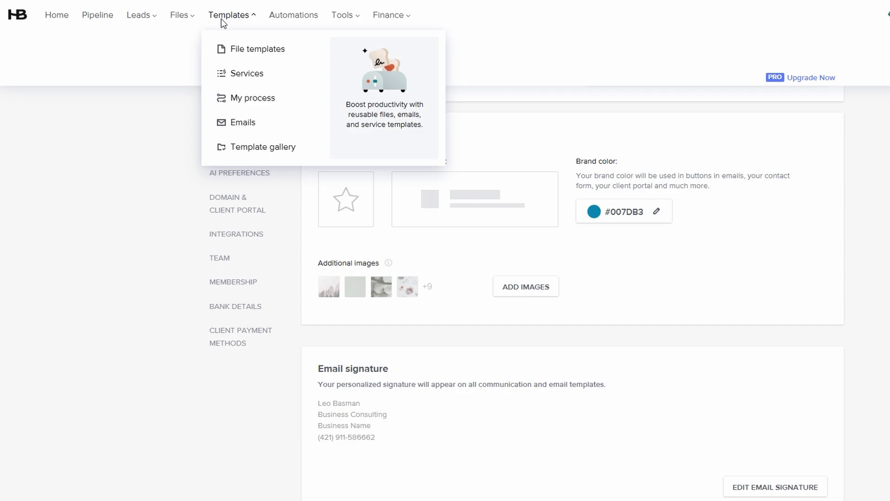
# Open My Templates and look over the 10 smart file templates under All smart files
pyautogui.click(238, 43)
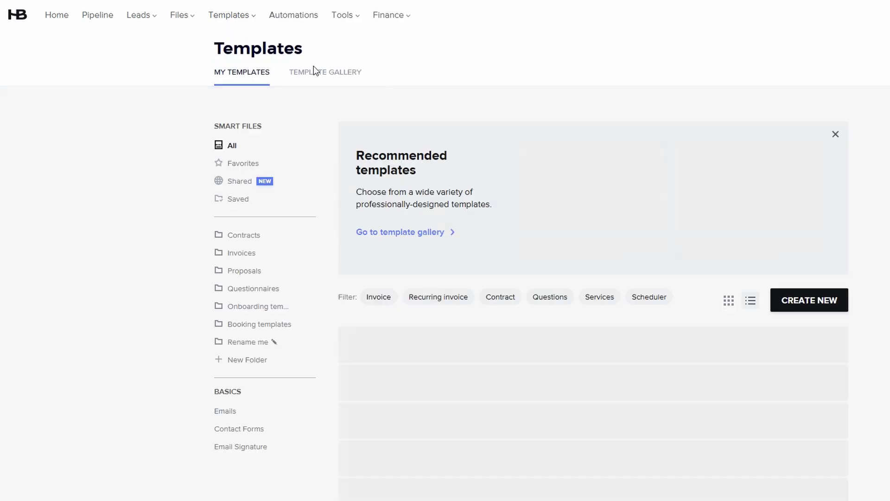
pyautogui.scroll(-3, 350, 140)
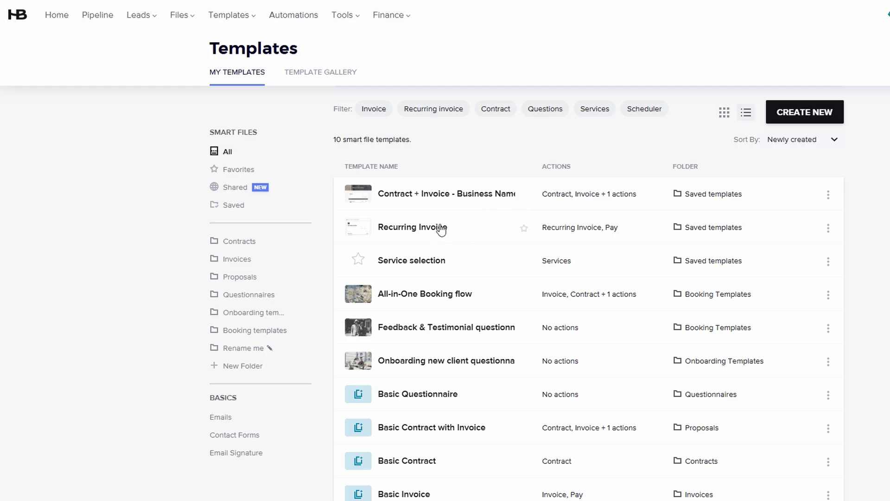
pyautogui.scroll(3, 437, 229)
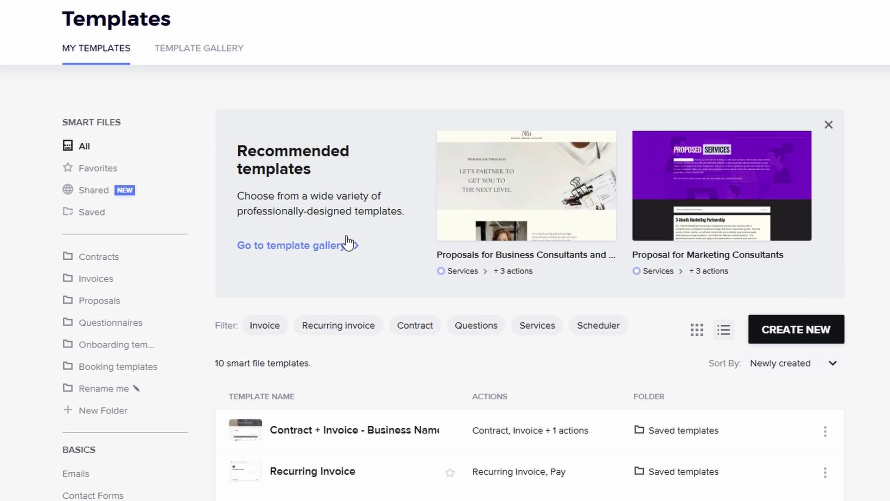
# Filter My Templates to the Contracts folder, leaving only Basic Contract
pyautogui.click(109, 256)
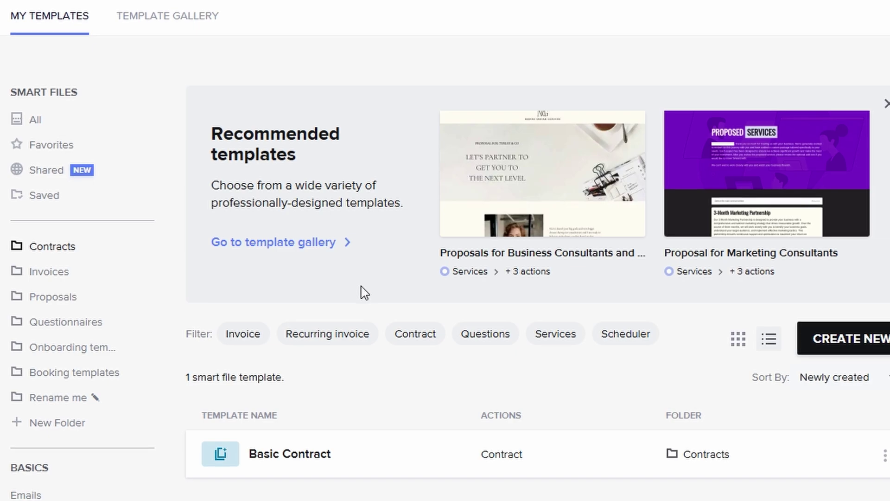
# Open the Invoices folder's template, dismiss the editor tour tip, and review the two-page invoice preview
pyautogui.click(33, 273)
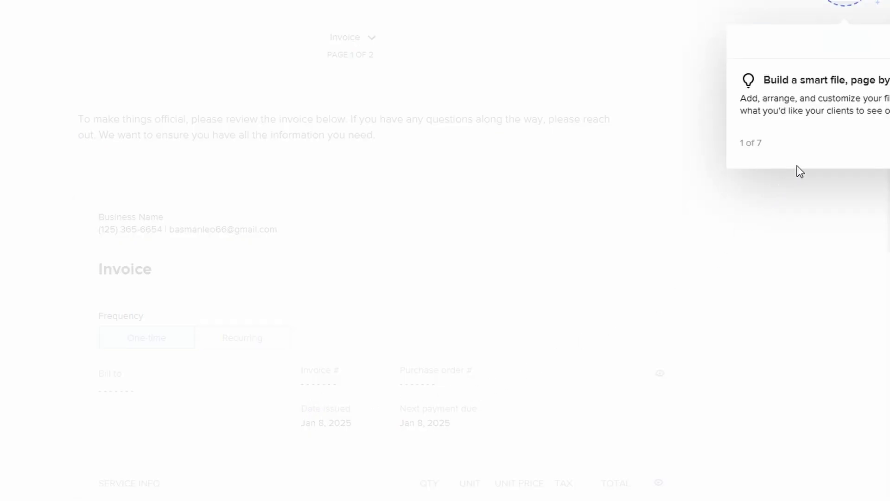
pyautogui.click(886, 42)
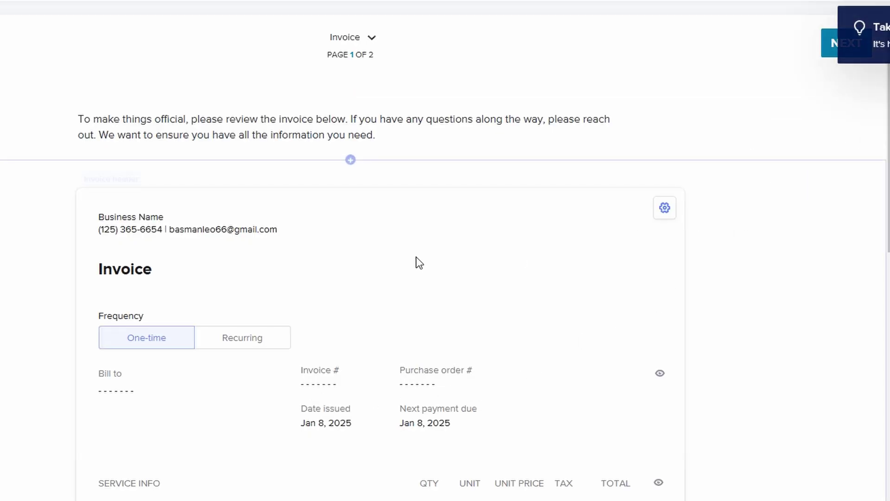
pyautogui.scroll(-9, 408, 264)
pyautogui.scroll(2, 405, 269)
pyautogui.scroll(7, 407, 271)
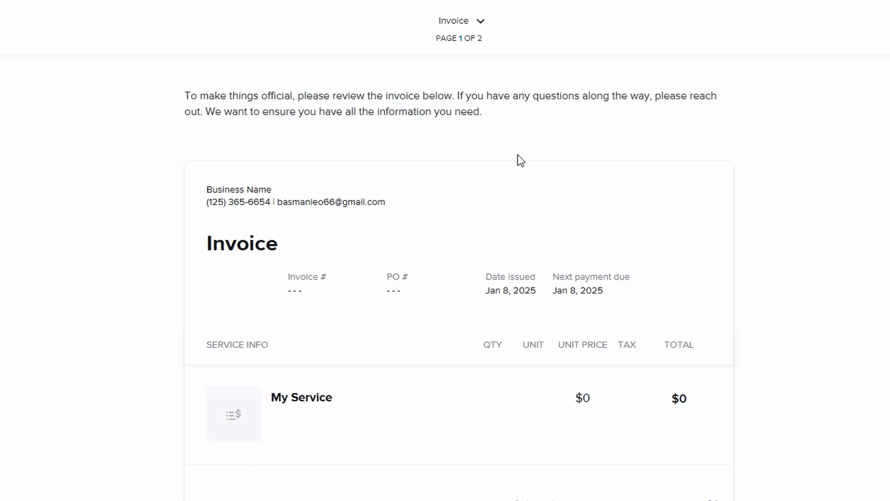
pyautogui.scroll(-7, 521, 160)
pyautogui.scroll(6, 518, 159)
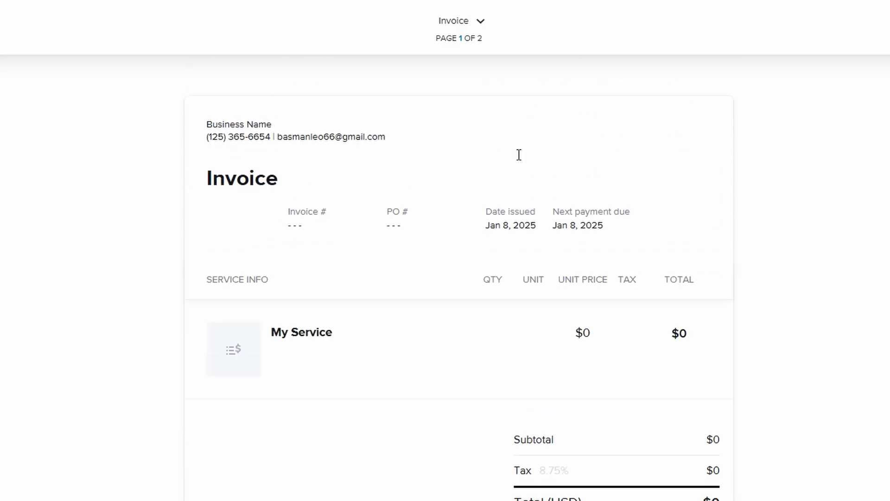
pyautogui.scroll(2, 519, 155)
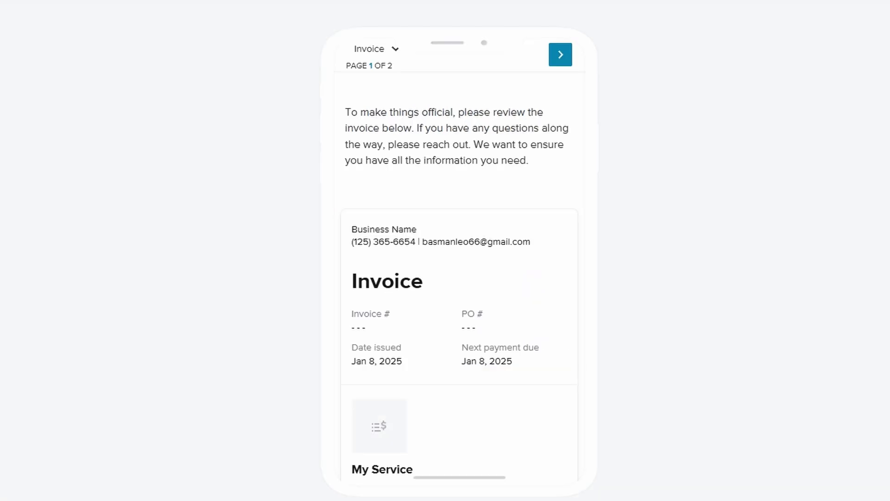
pyautogui.scroll(-10, 552, 248)
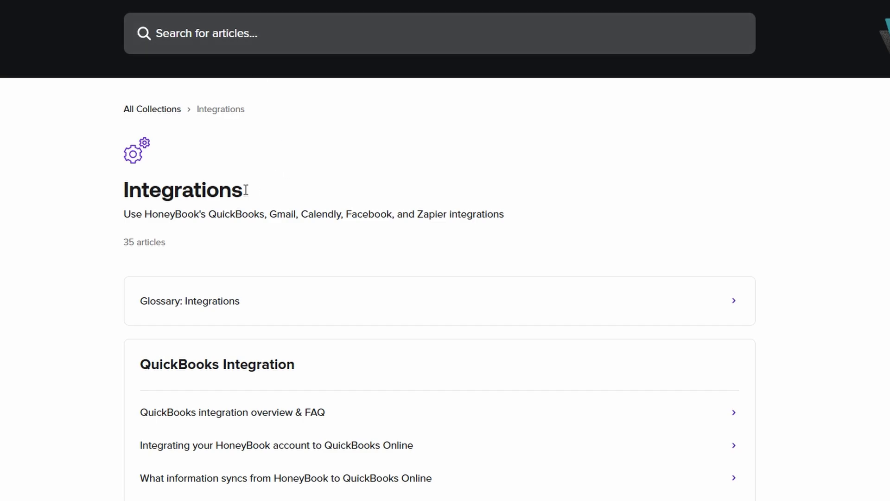
# Select the Integrations heading and scroll through its 35 help articles, then return to Basic Invoice
pyautogui.moveTo(244, 191); pyautogui.dragTo(120, 193)
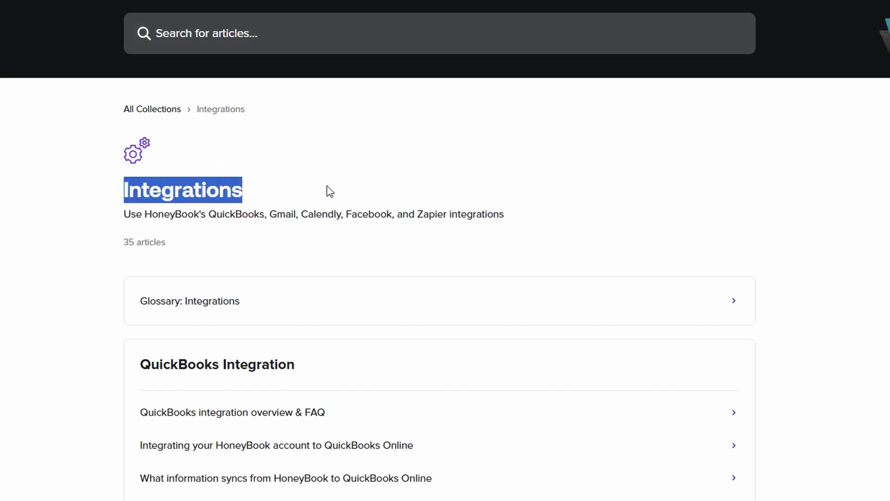
pyautogui.scroll(-5, 328, 190)
pyautogui.scroll(-18, 328, 187)
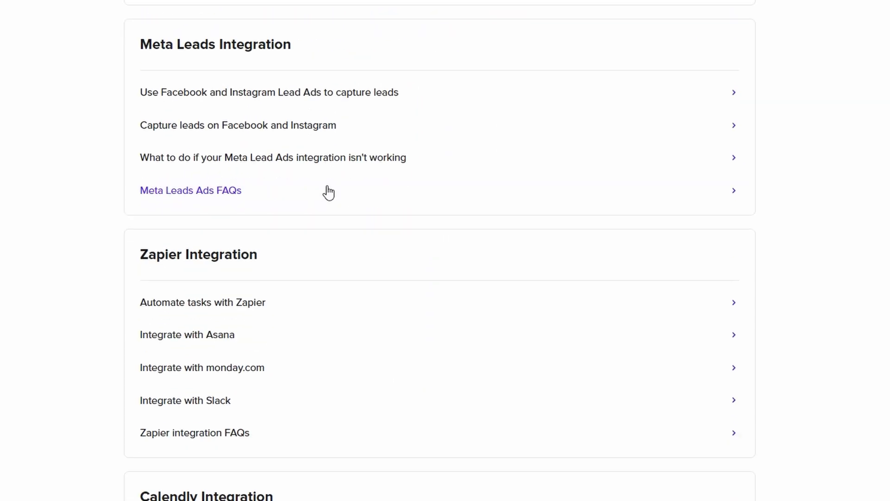
pyautogui.scroll(-6, 329, 192)
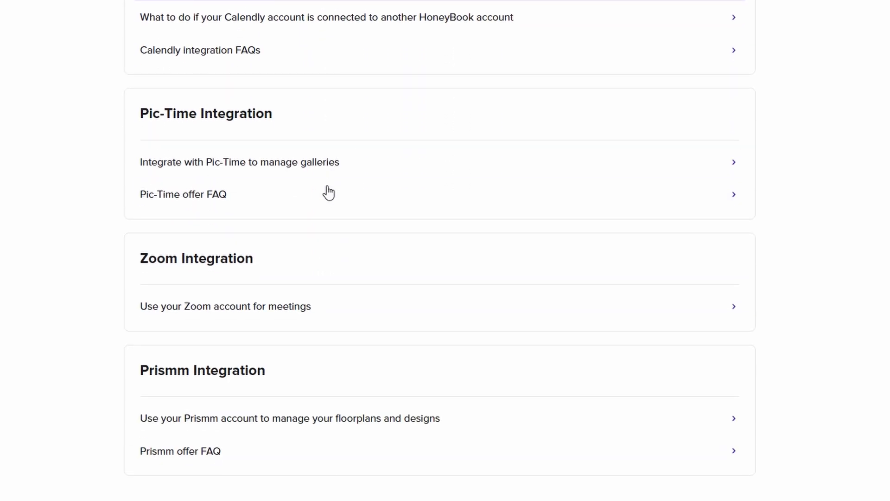
pyautogui.scroll(5, 329, 192)
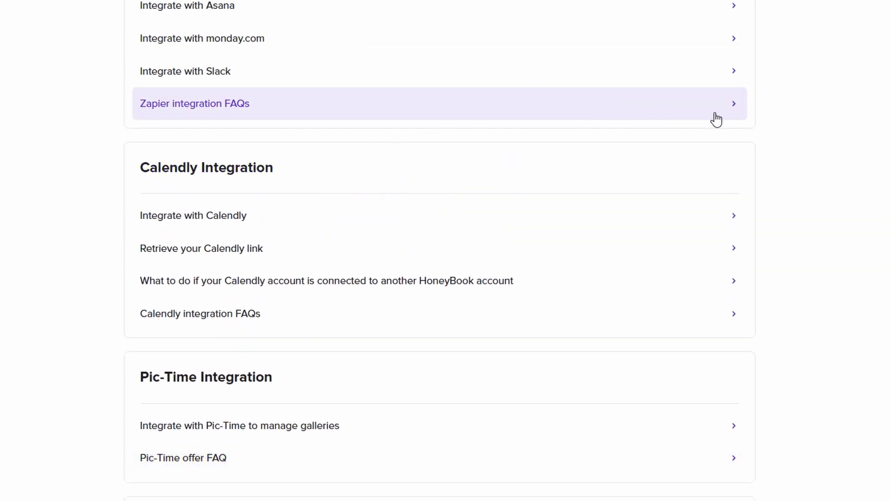
pyautogui.scroll(6, 843, 145)
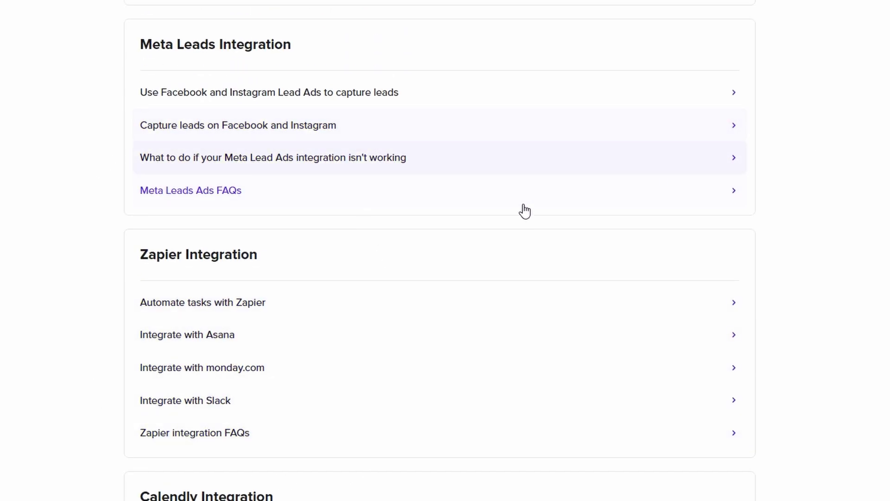
pyautogui.scroll(5, 522, 213)
pyautogui.scroll(5, 519, 218)
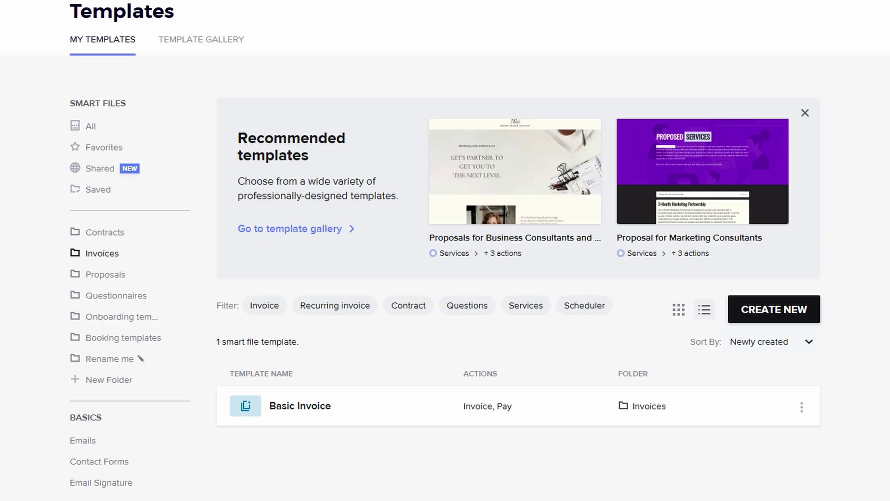
# Go to the January 2025 Calendar and start connecting a Google, iCloud or Outlook calendar
pyautogui.moveTo(232, 2)
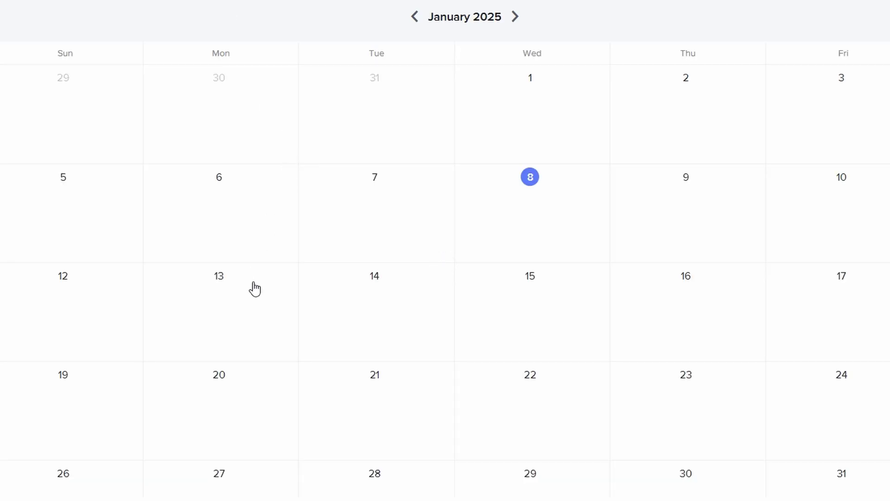
pyautogui.click(134, 77)
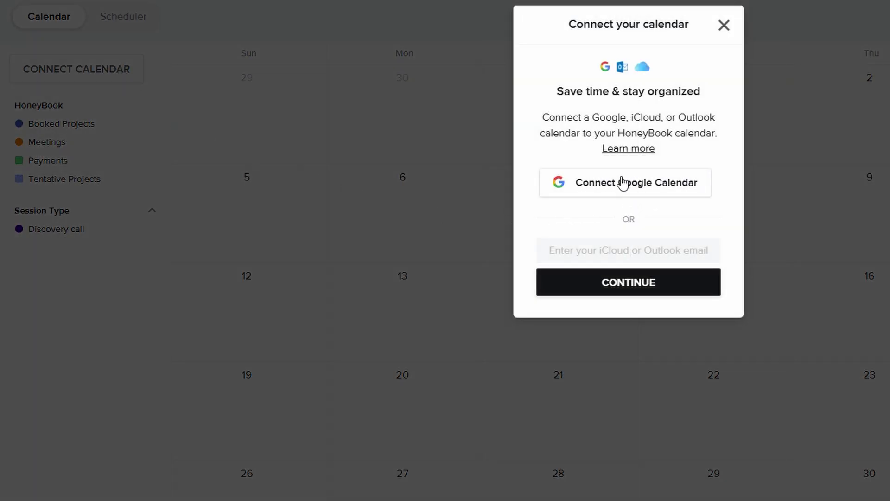
# Dismiss the calendar connection dialog and switch to the Scheduler's Manage your sessions view
pyautogui.click(724, 26)
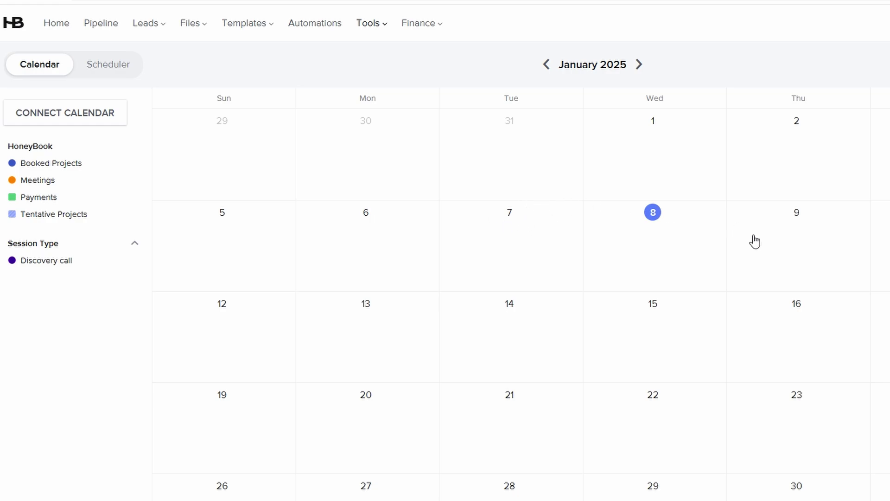
pyautogui.click(116, 65)
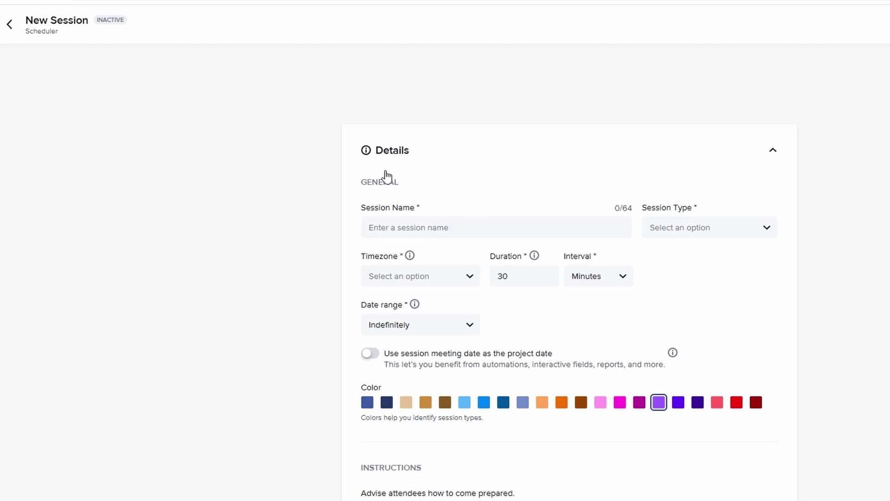
# Change the new session's colour from purple to brown
pyautogui.scroll(-5, 402, 228)
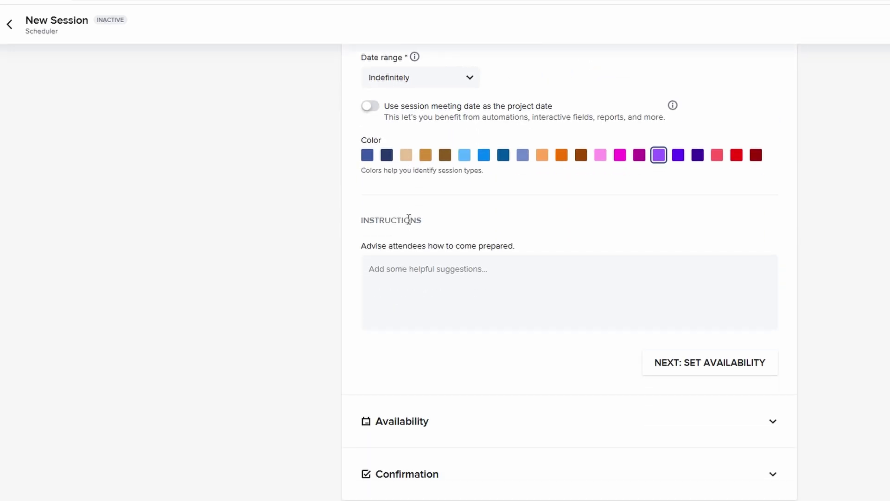
pyautogui.scroll(3, 403, 227)
pyautogui.click(425, 277)
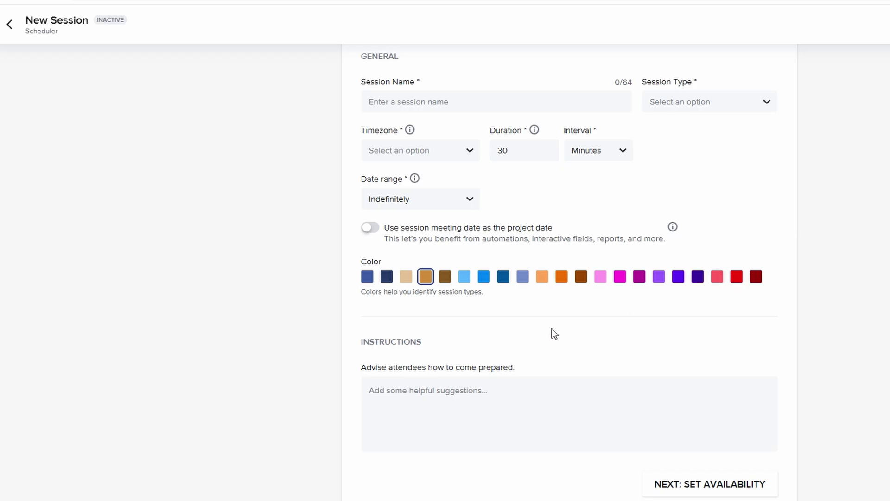
pyautogui.scroll(-3, 553, 333)
pyautogui.scroll(6, 550, 333)
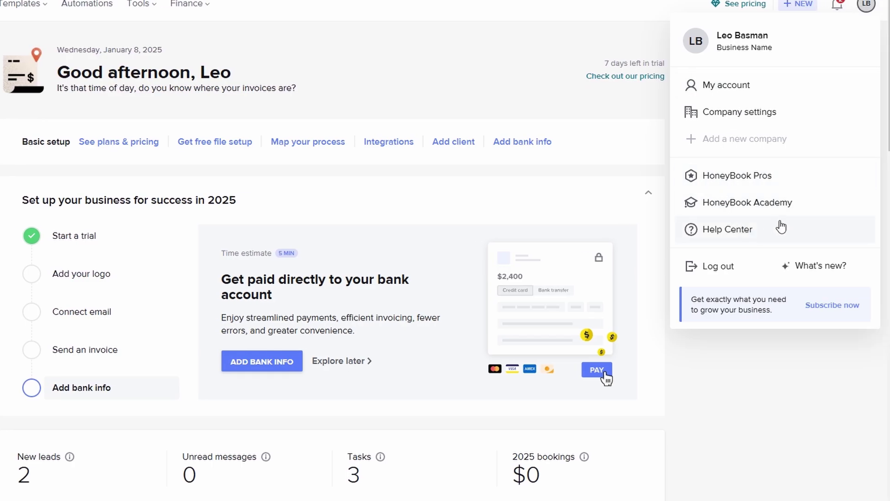
# Review Client Payment Methods in company settings: cards from 2.9% + 25¢, ACH at 1.5%
pyautogui.click(787, 116)
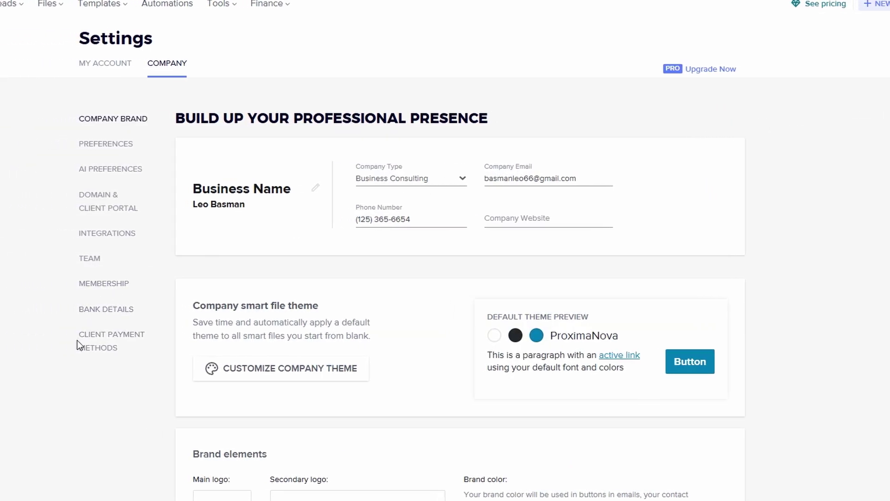
pyautogui.click(89, 314)
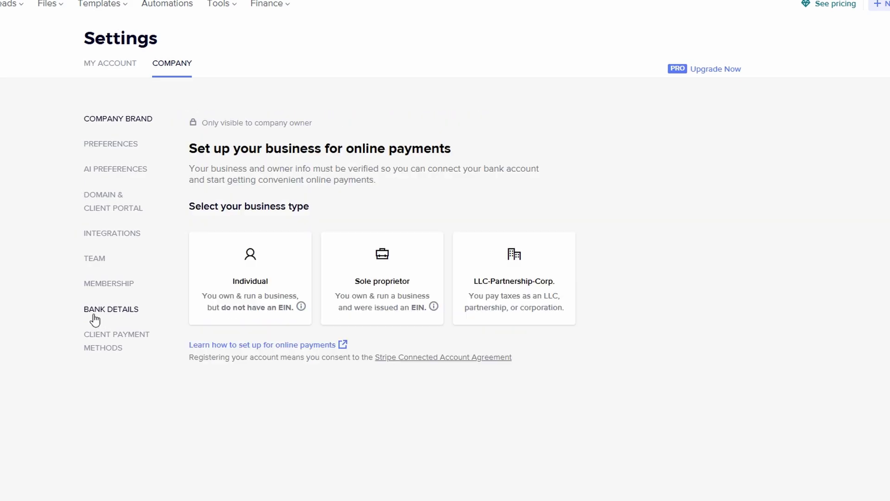
pyautogui.click(116, 348)
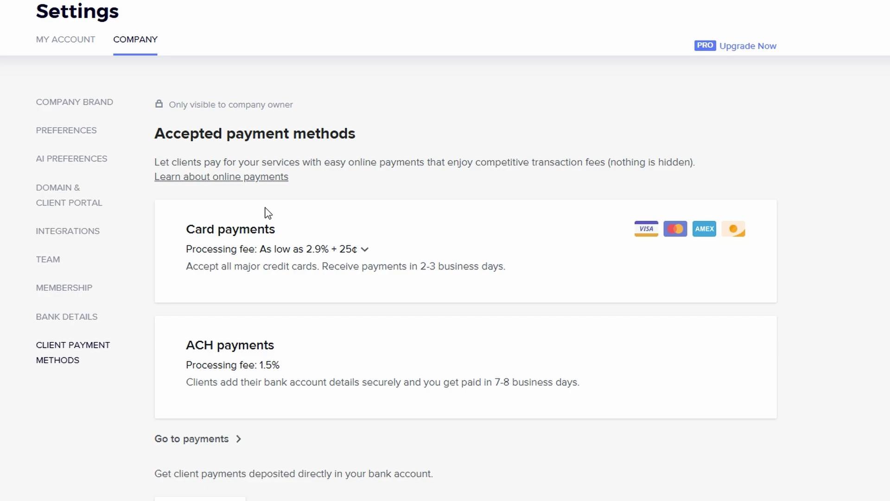
# View the three template automations, dismiss the Automations introduction, and return to the home dashboard
pyautogui.click(328, 23)
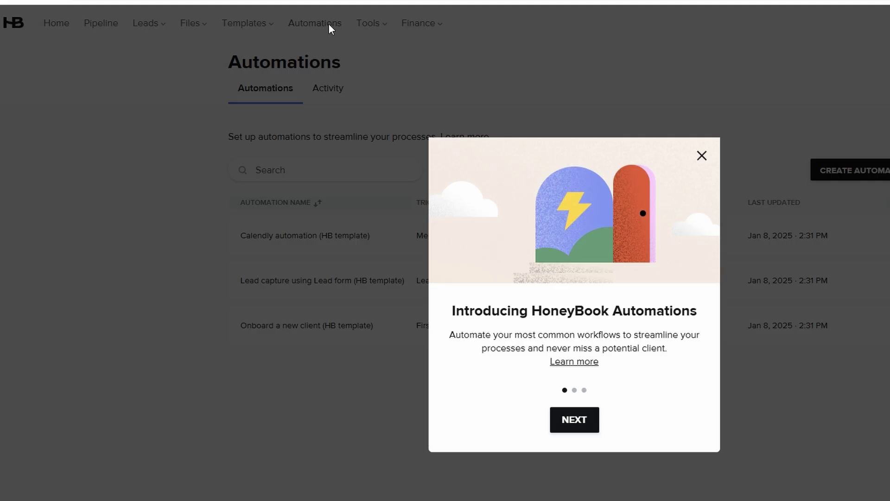
pyautogui.click(701, 155)
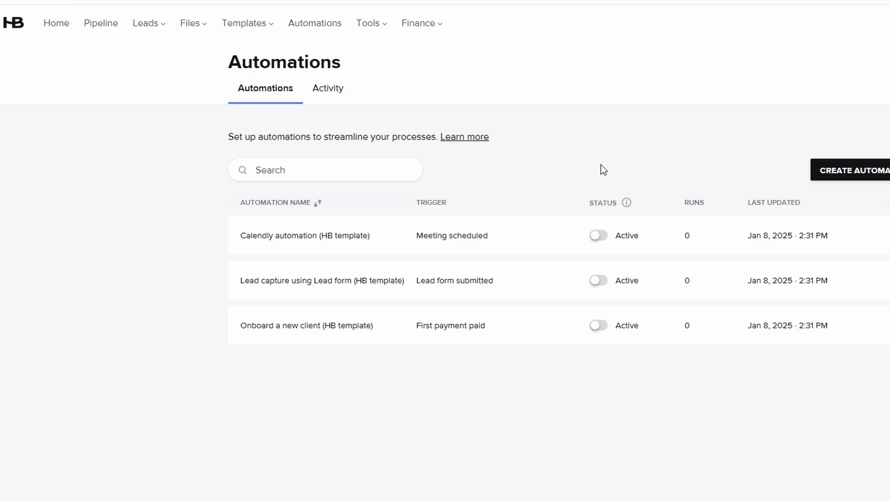
pyautogui.click(57, 27)
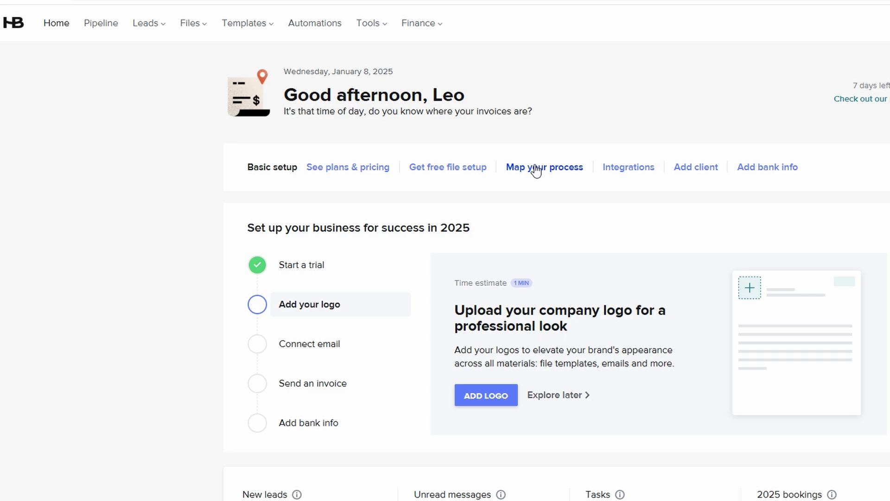
# Skip the 'Add your logo' setup step with 'Explore later'
pyautogui.scroll(-3, 537, 171)
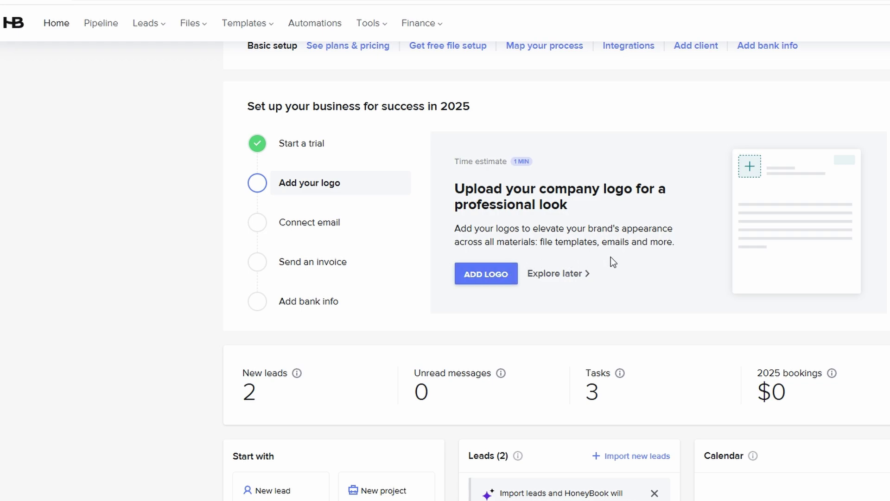
pyautogui.click(557, 278)
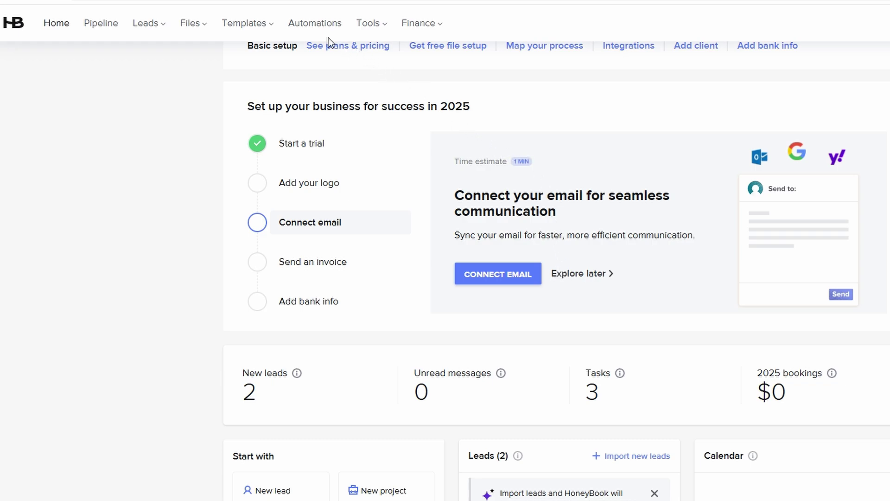
pyautogui.click(249, 23)
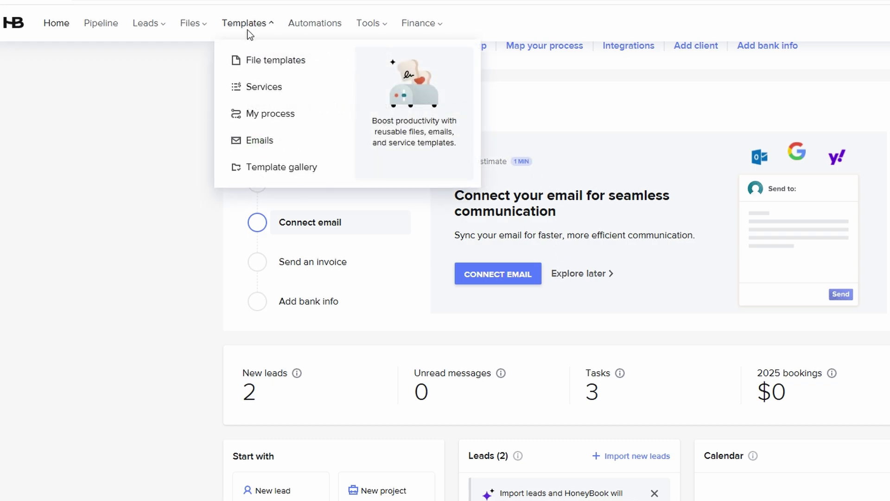
# Browse the Contract + Invoice file template, then switch to the January 2025 calendar
pyautogui.click(267, 67)
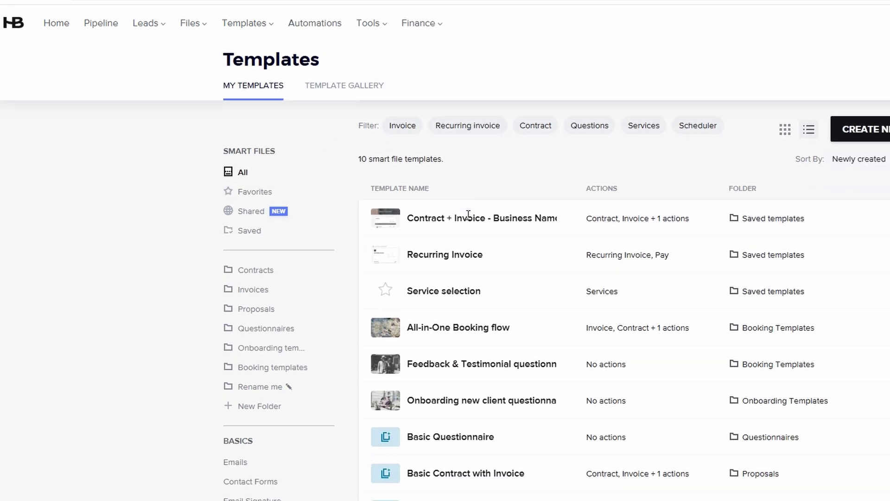
pyautogui.click(439, 223)
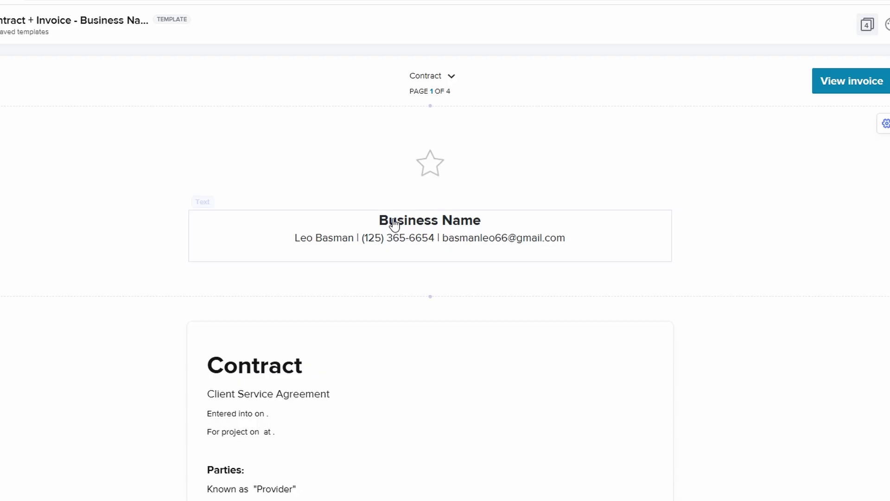
pyautogui.scroll(-15, 440, 238)
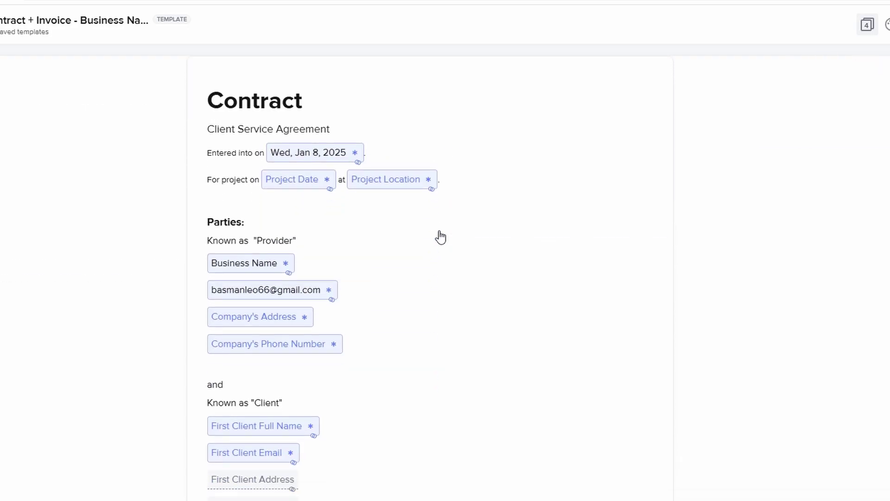
pyautogui.scroll(-12, 441, 237)
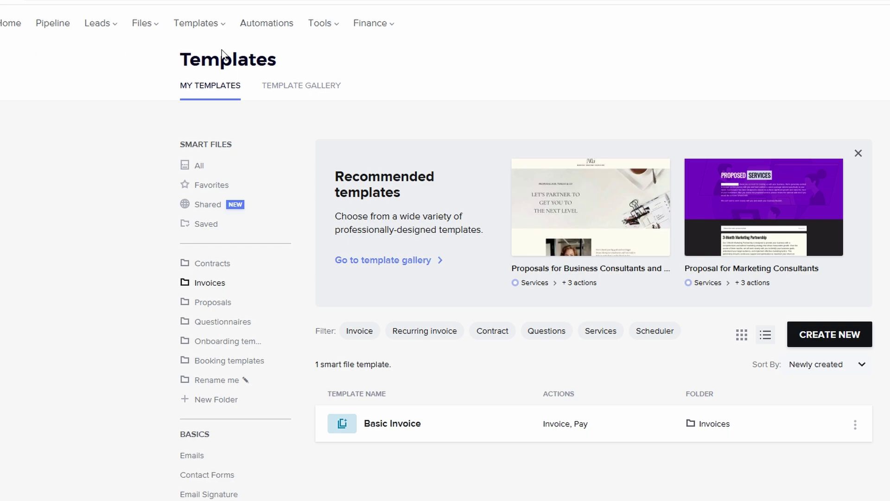
pyautogui.moveTo(324, 26)
pyautogui.click(337, 62)
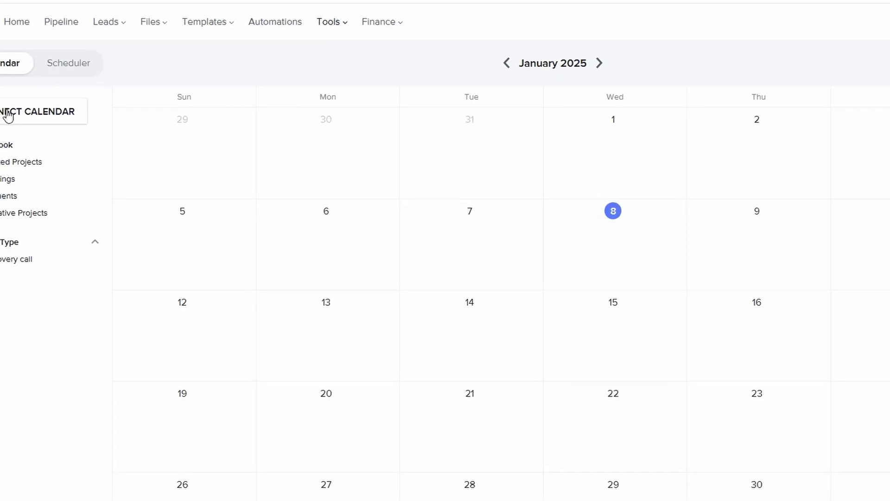
# Cancel connecting an external calendar and return to the home dashboard
pyautogui.click(30, 120)
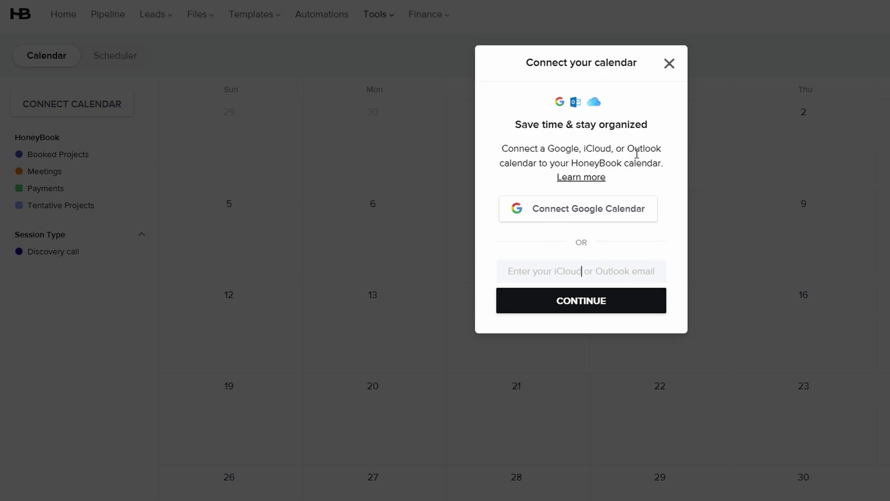
pyautogui.click(670, 65)
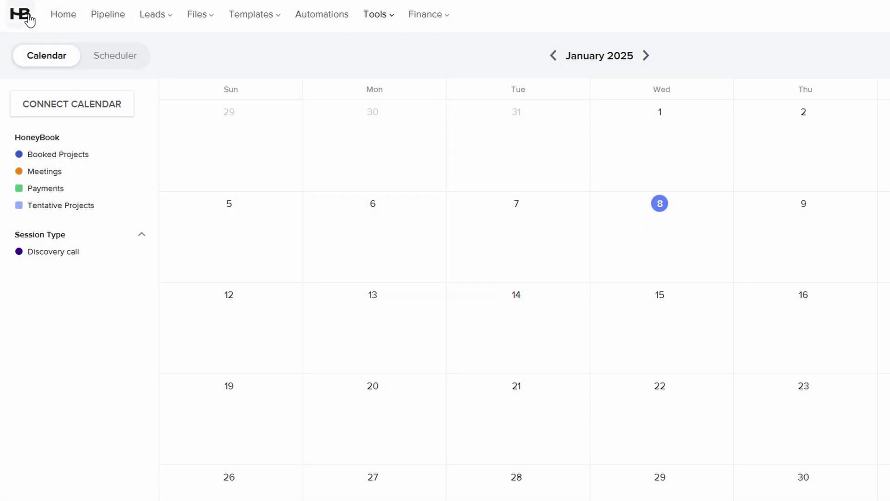
pyautogui.click(29, 17)
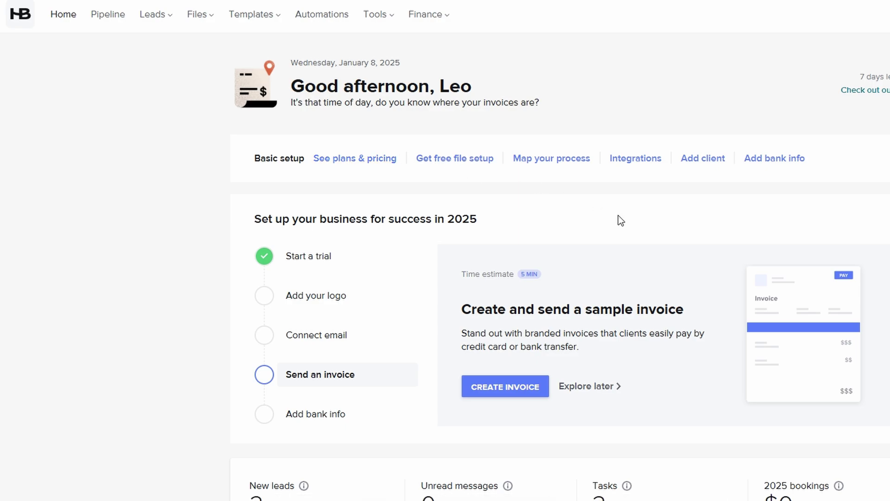
# Start adding bank info, choose Individual as the business type, then close the form unfilled
pyautogui.click(305, 418)
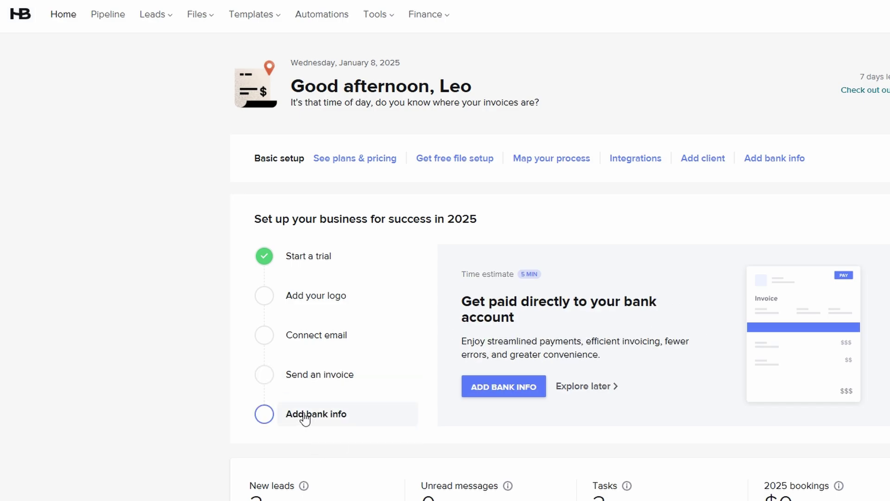
pyautogui.click(490, 391)
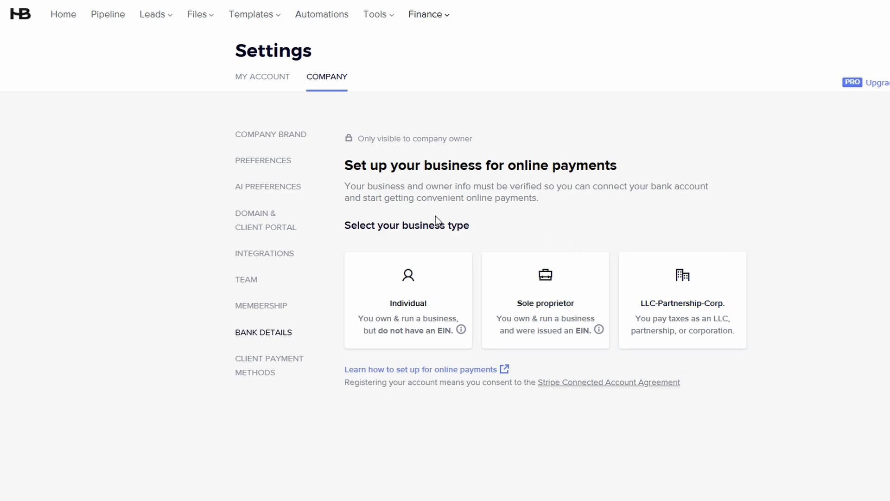
pyautogui.click(410, 280)
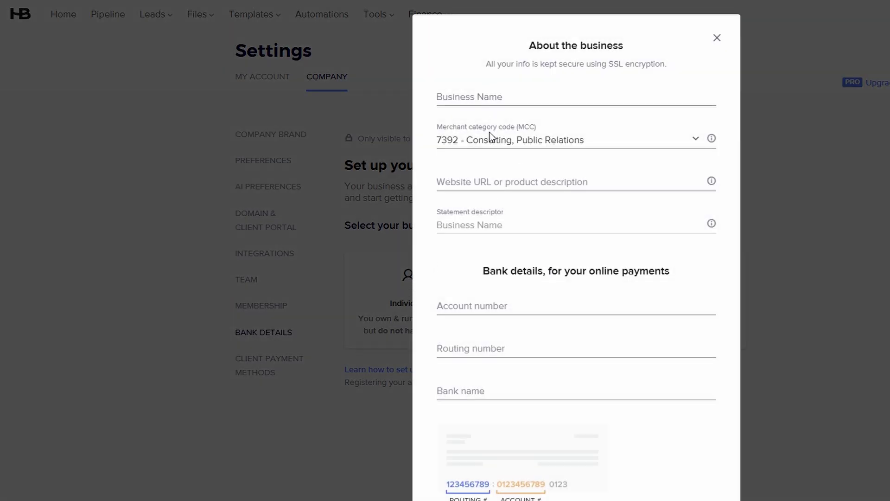
pyautogui.scroll(-1, 485, 162)
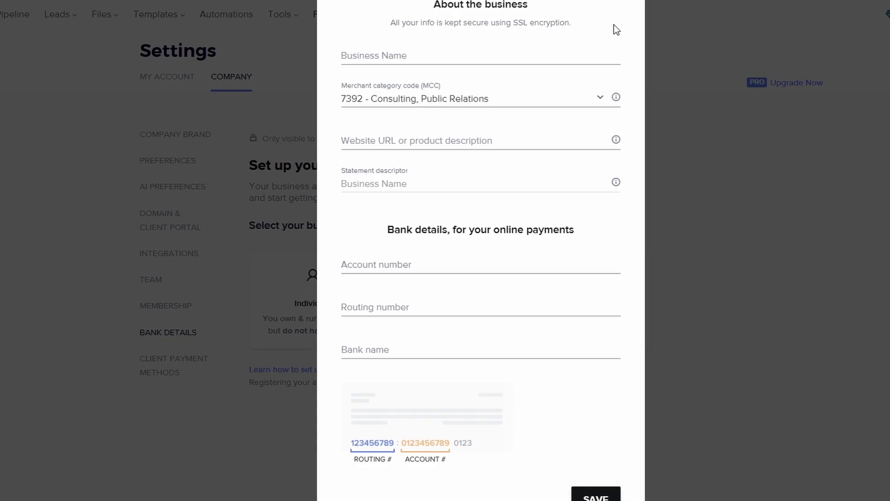
pyautogui.click(629, 5)
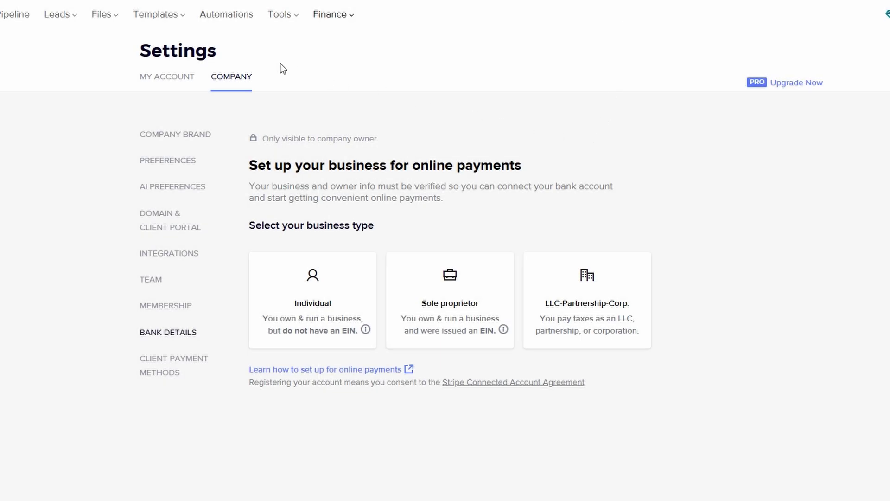
# Return to the home dashboard and scroll through the leads, tasks and bookings widgets
pyautogui.click(2, 14)
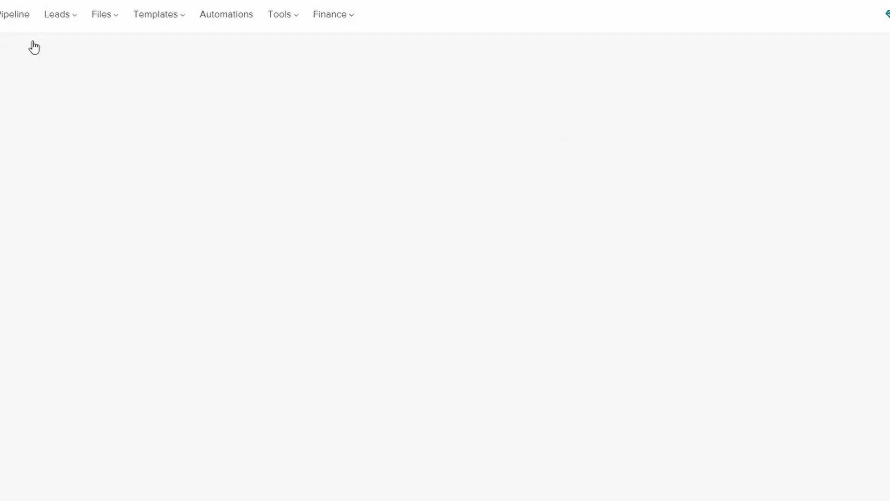
pyautogui.scroll(-10, 396, 166)
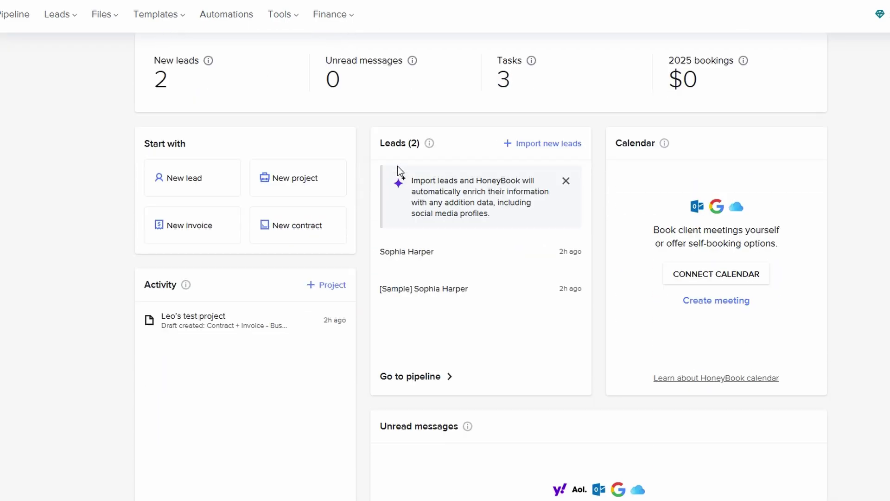
pyautogui.scroll(5, 397, 166)
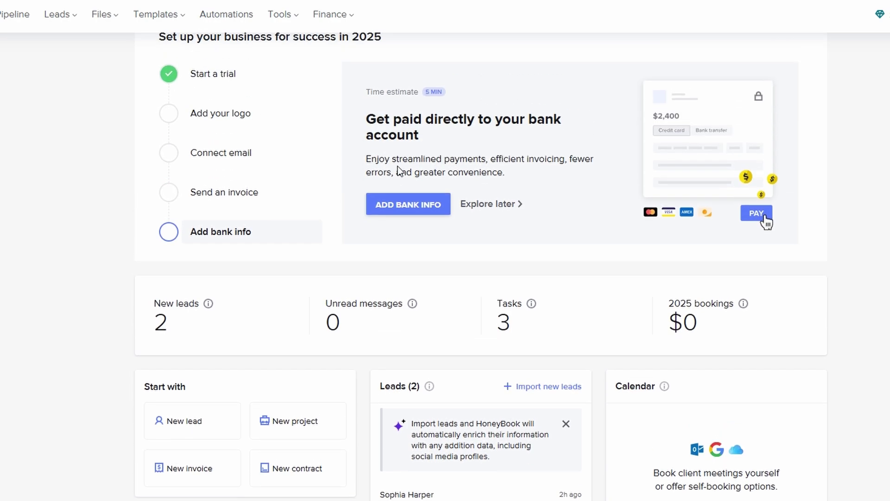